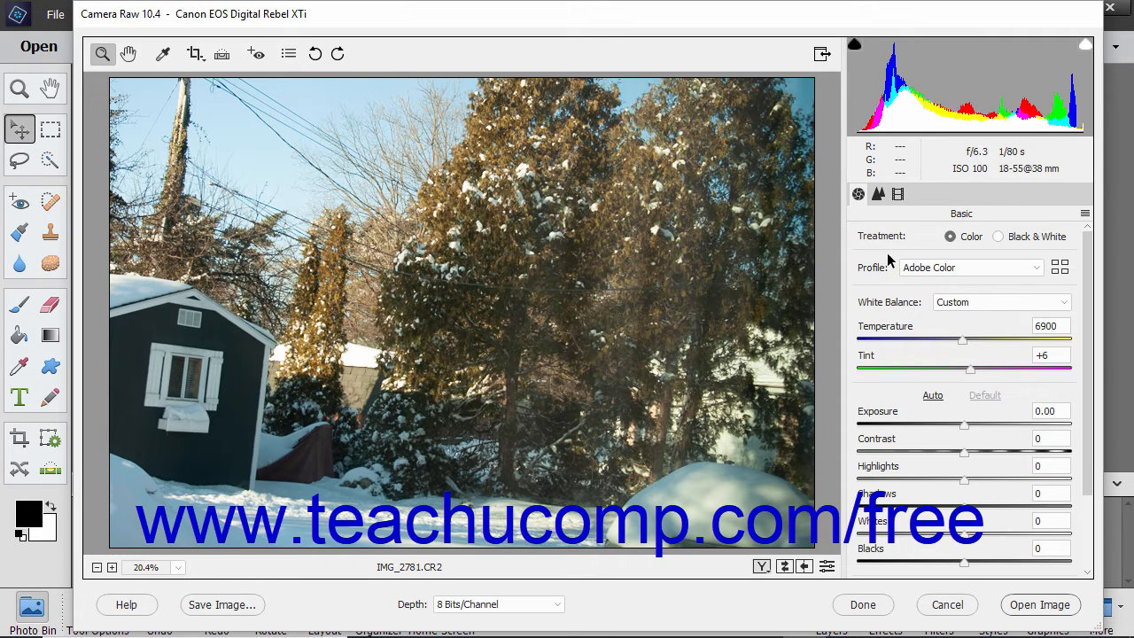
Check the process version set in the photo's calibration settings and return to the basic adjustments.
click(898, 195)
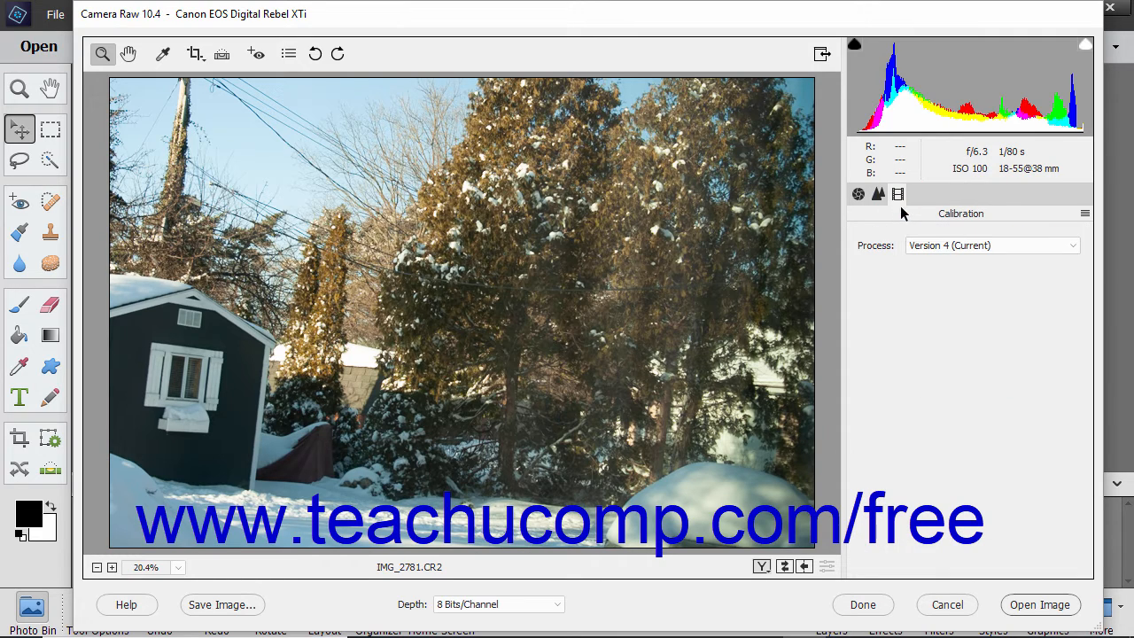
click(859, 195)
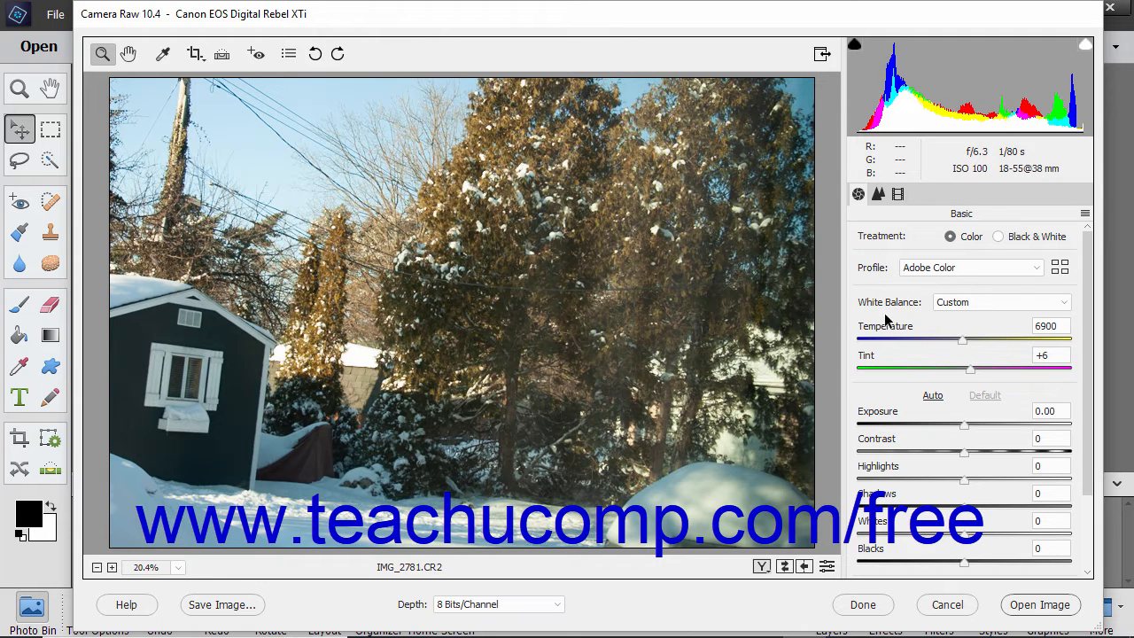
Try the automatic tone adjustments with Exposure lowered to -1.00, and restore the default tone values.
click(933, 395)
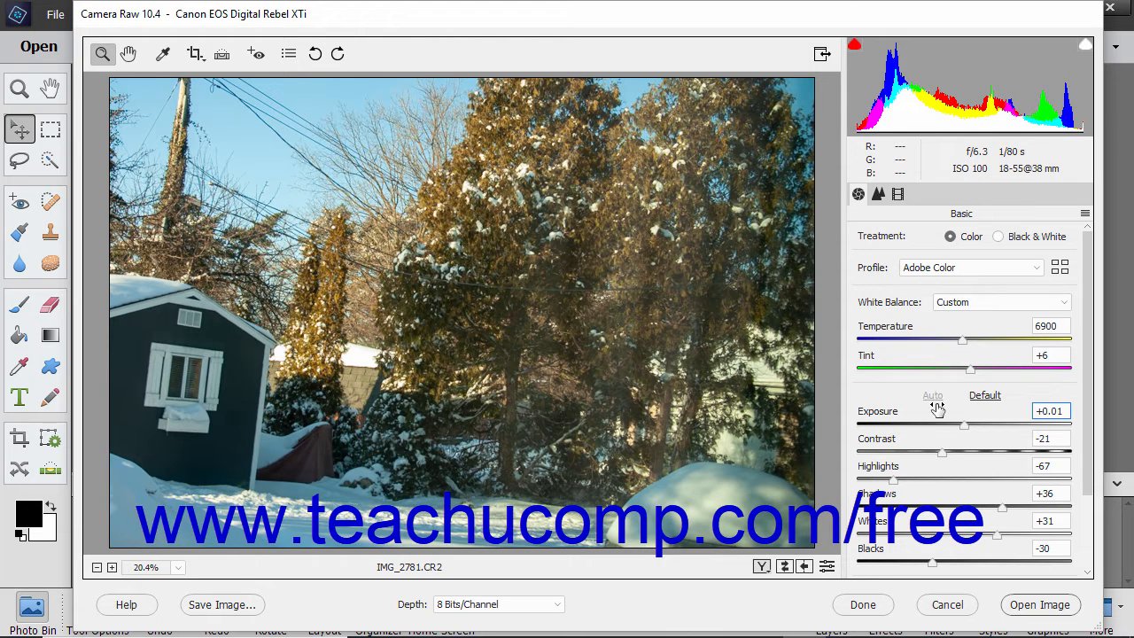
drag(963, 429, 942, 433)
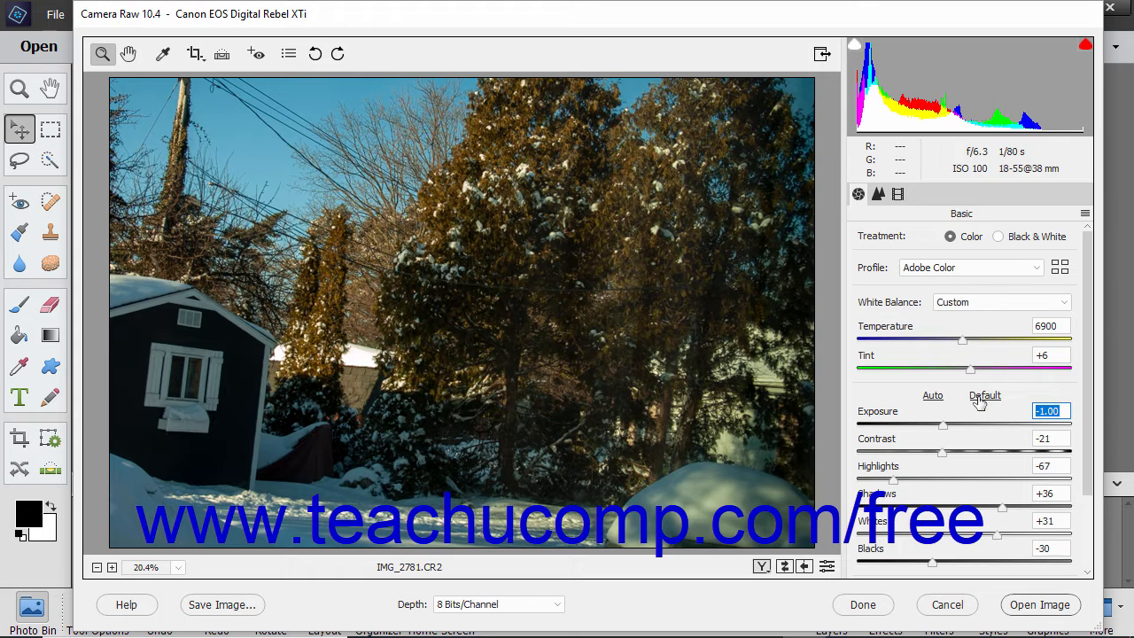
click(981, 398)
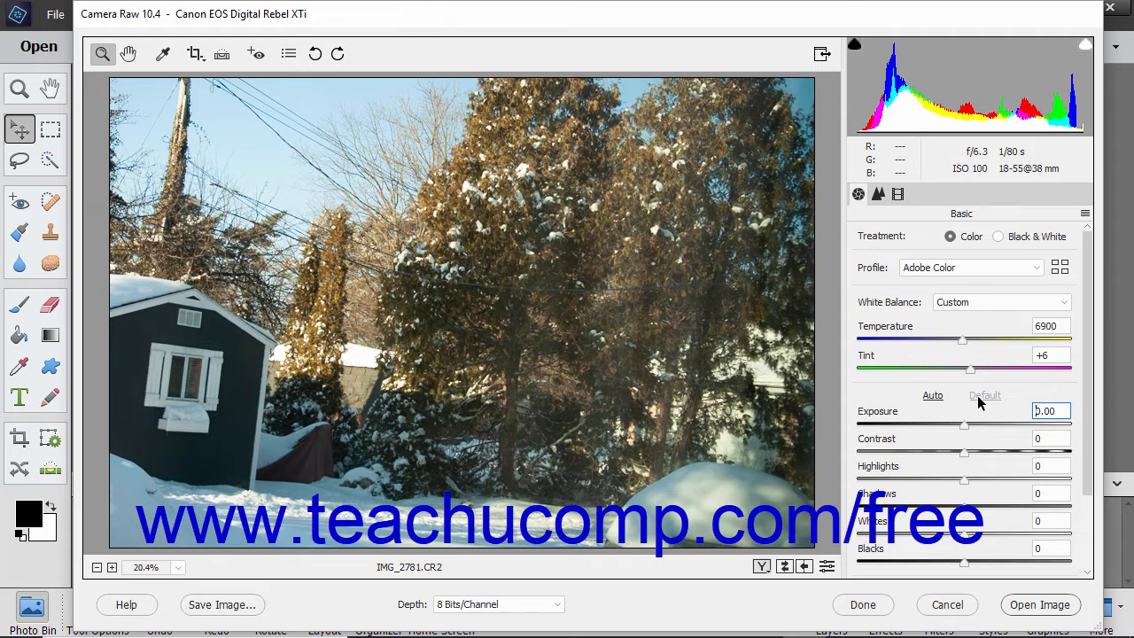
Try Exposure at +0.95, -1.00 and -0.50, preview the clipped highlights, and set Exposure to -0.40.
key(alt)
drag(964, 425, 987, 430)
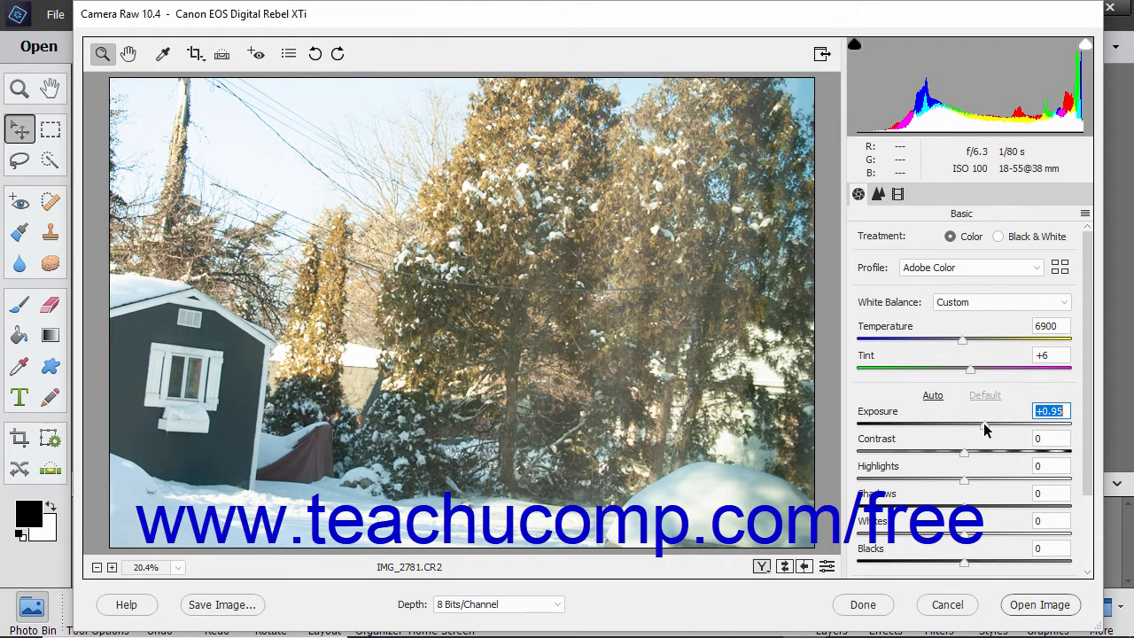
drag(987, 429, 943, 430)
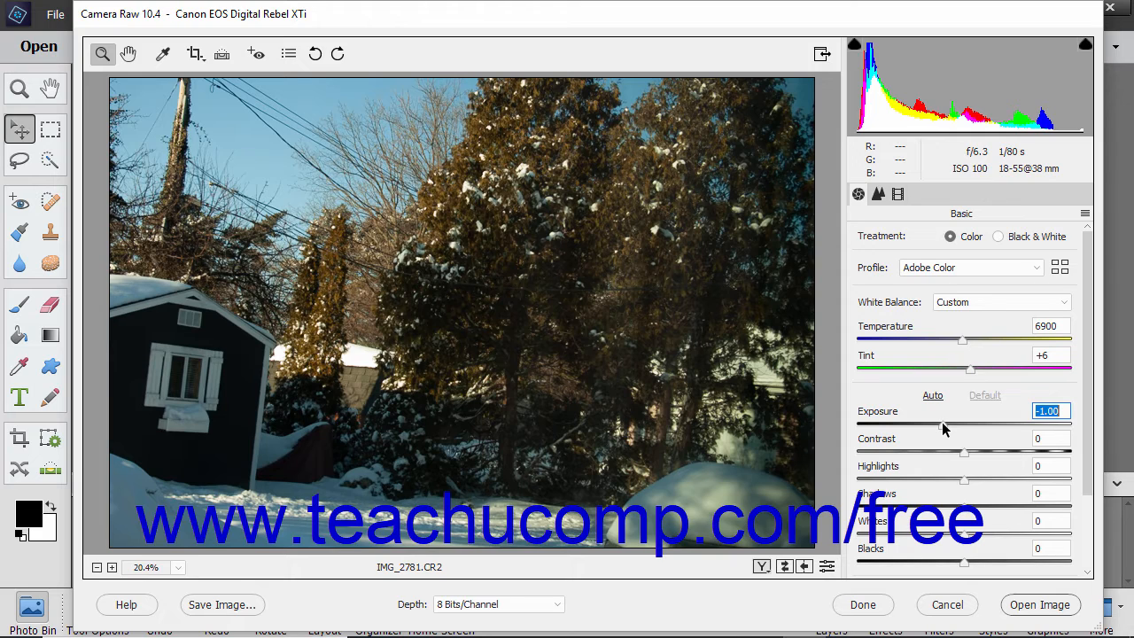
drag(944, 430, 954, 428)
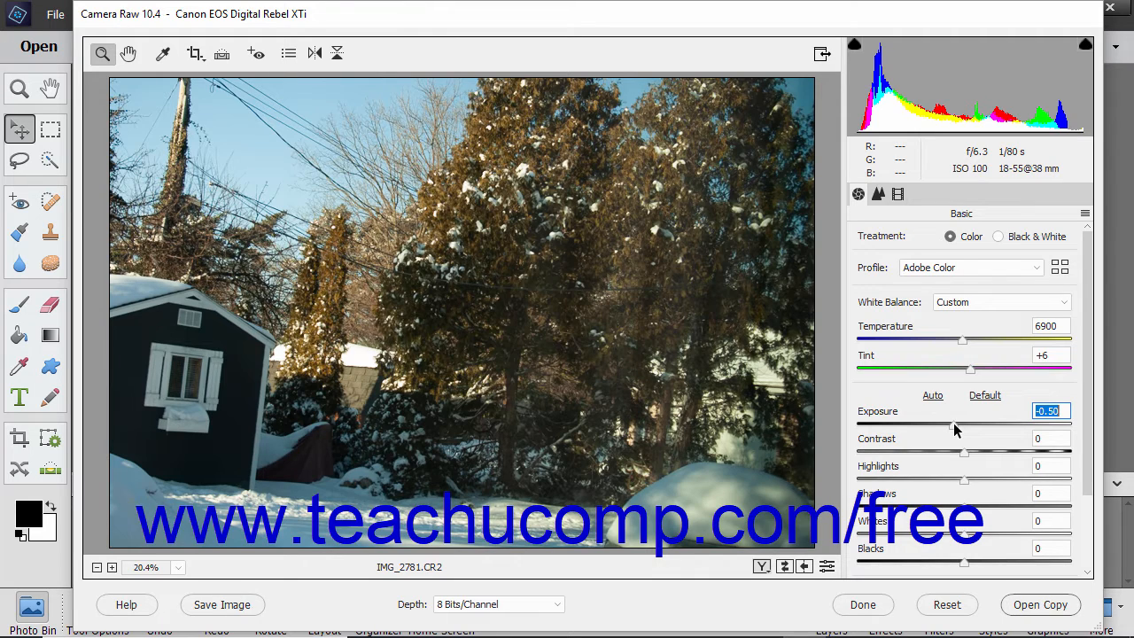
alt+click(954, 430)
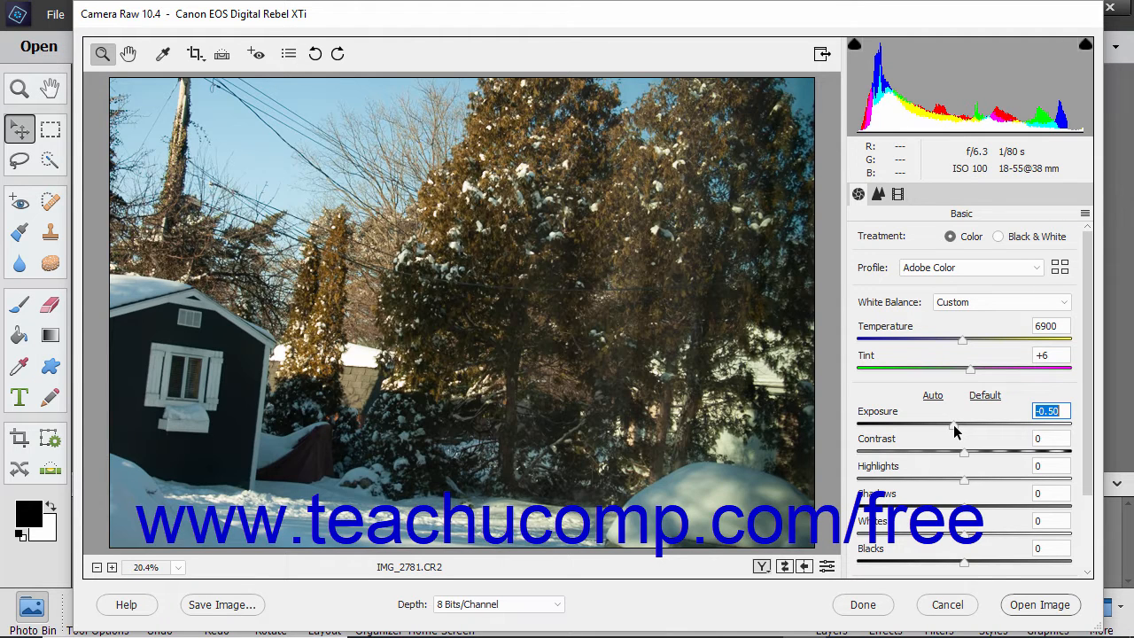
alt+click(955, 430)
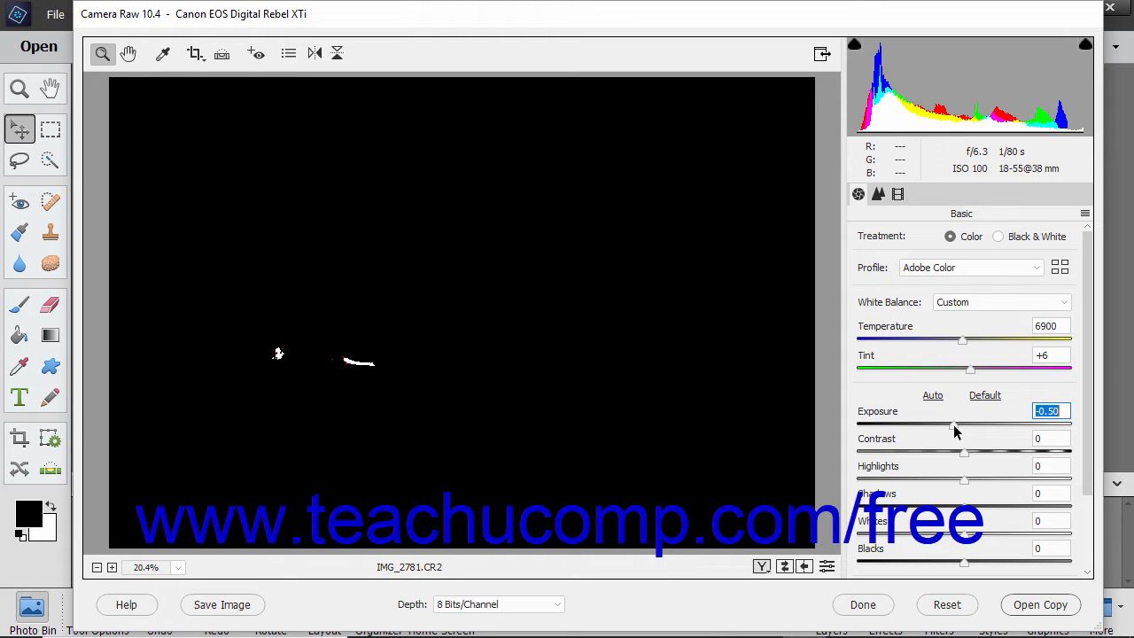
drag(955, 429, 957, 430)
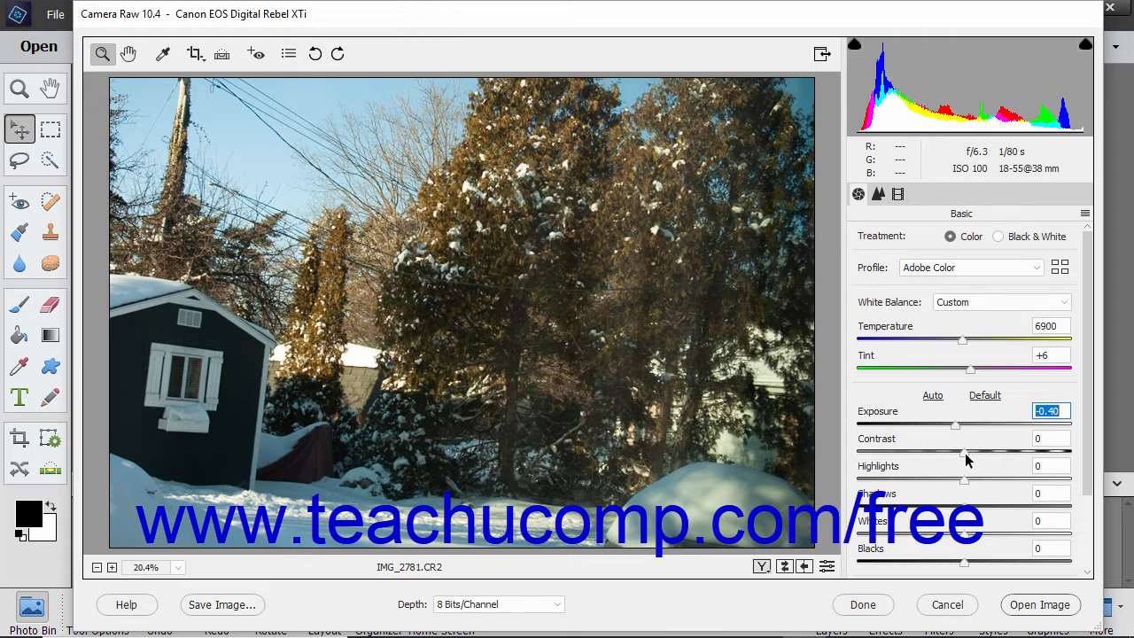
Try lowering the photo's Contrast to -6, and raise it to +22.
key(Tab)
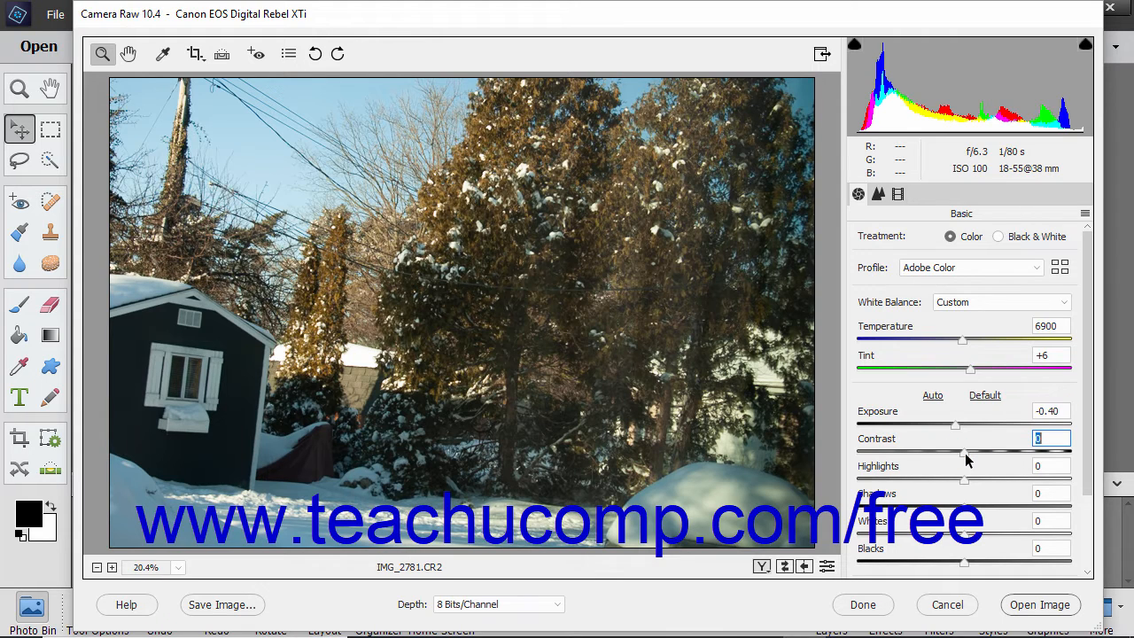
drag(966, 458, 961, 457)
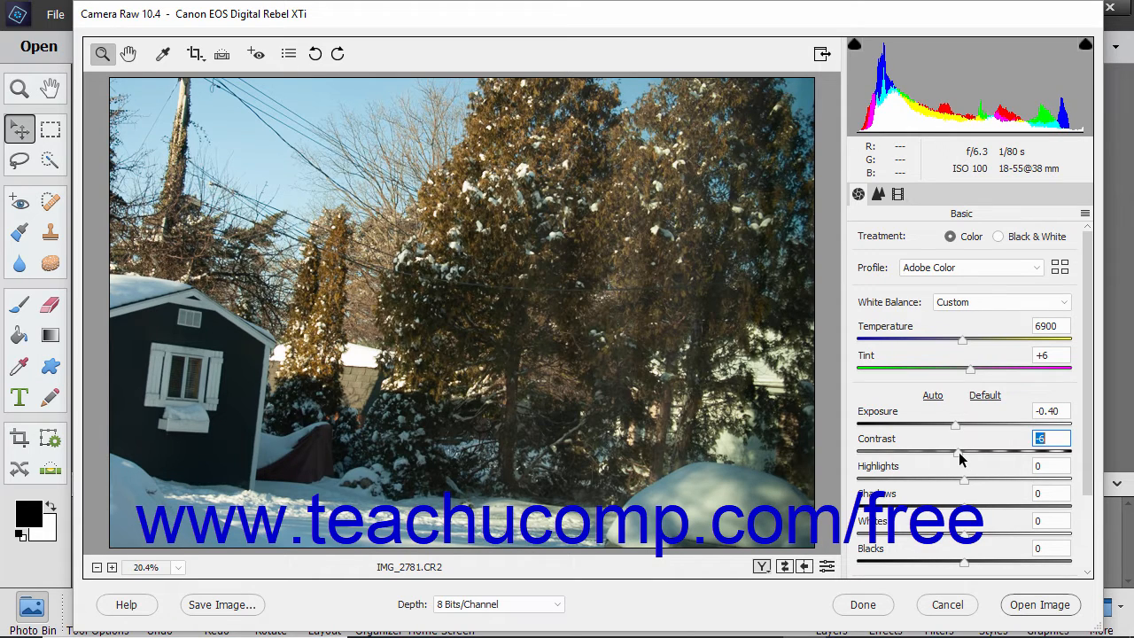
drag(961, 457, 991, 455)
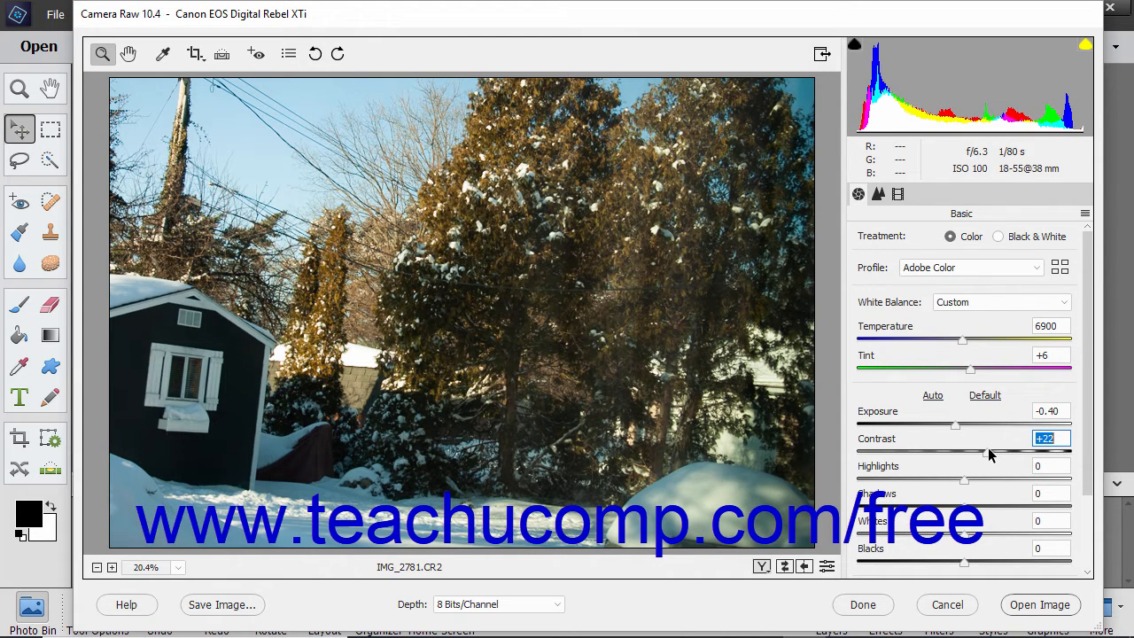
click(1046, 440)
Switch the photo's process version to Version 2 (2010) and show its basic adjustment controls.
click(899, 195)
click(922, 245)
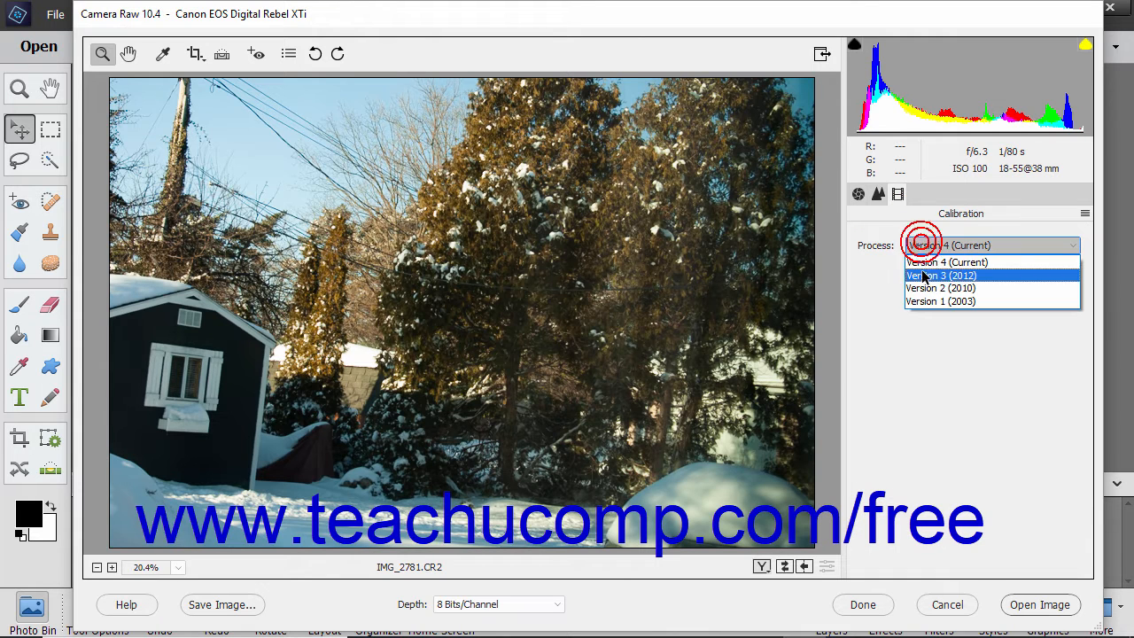
click(925, 289)
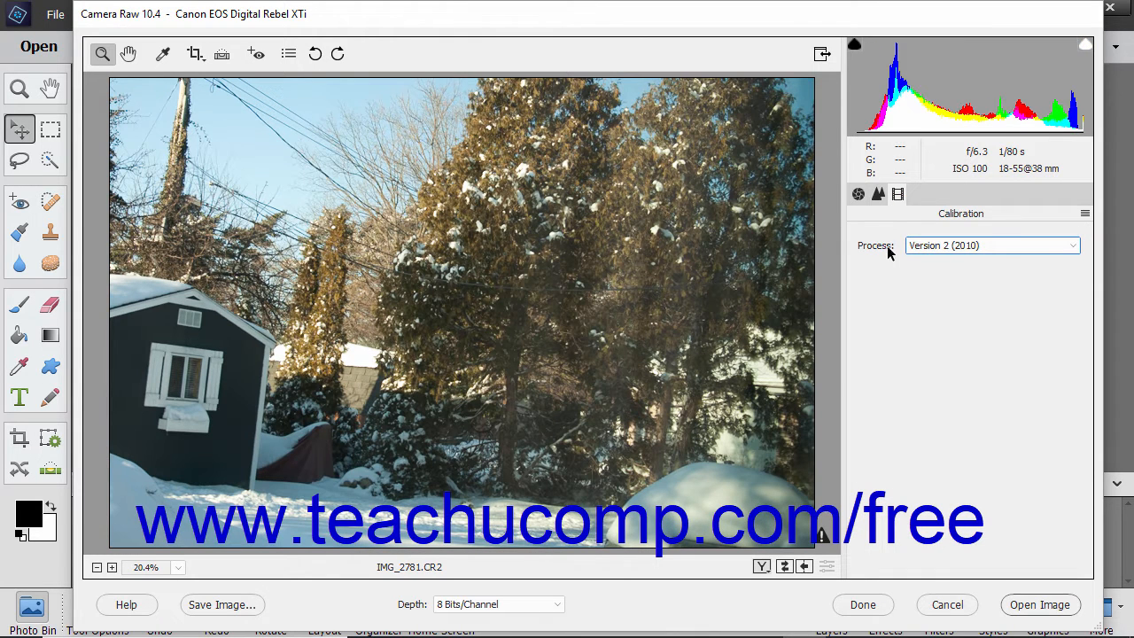
click(859, 194)
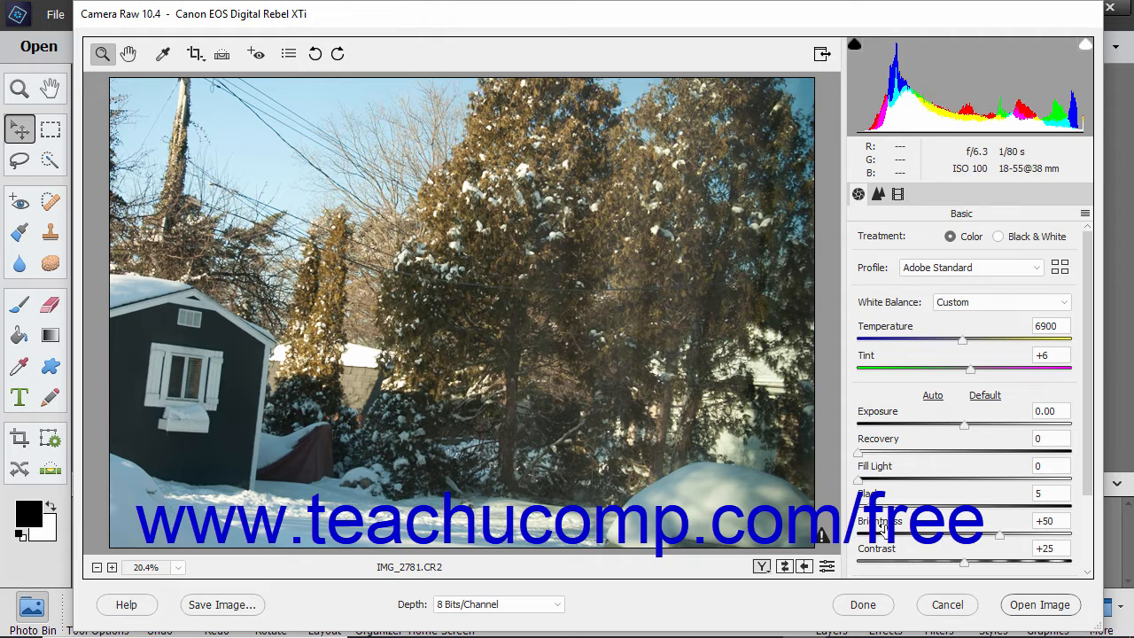
Set the photo's process version back to Version 4 (Current) and return to the basic adjustments.
click(898, 195)
click(914, 249)
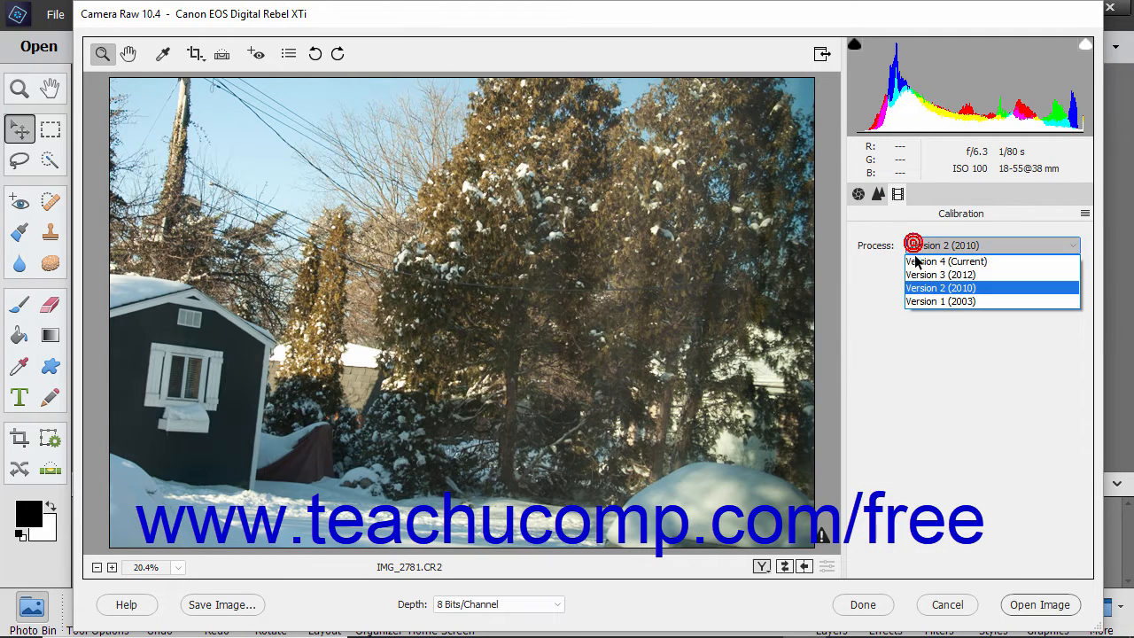
click(915, 261)
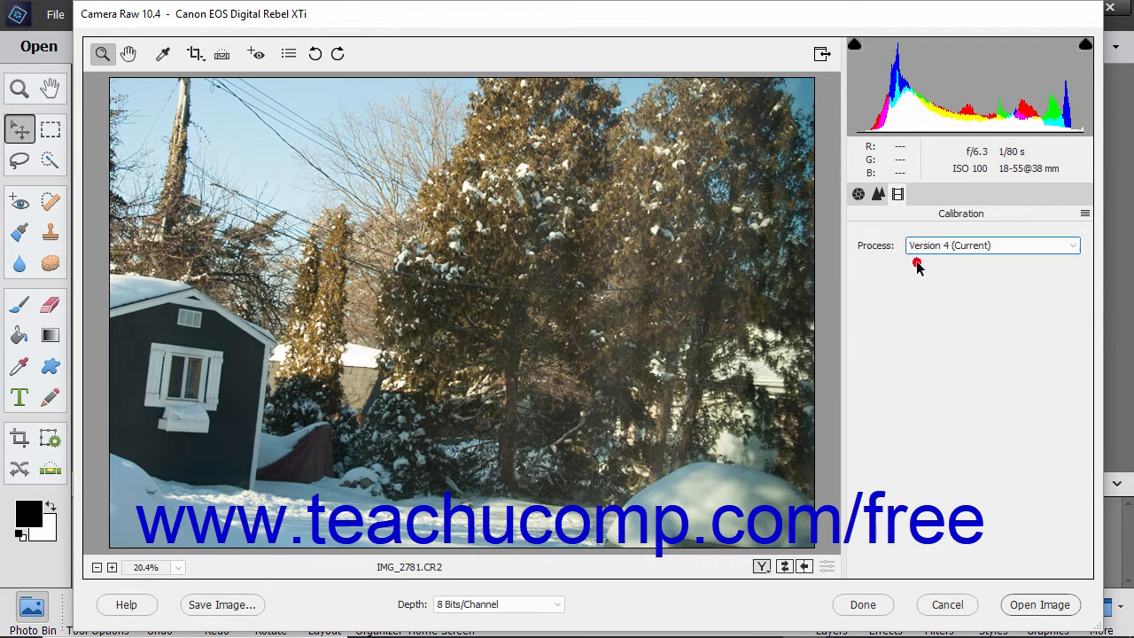
click(859, 195)
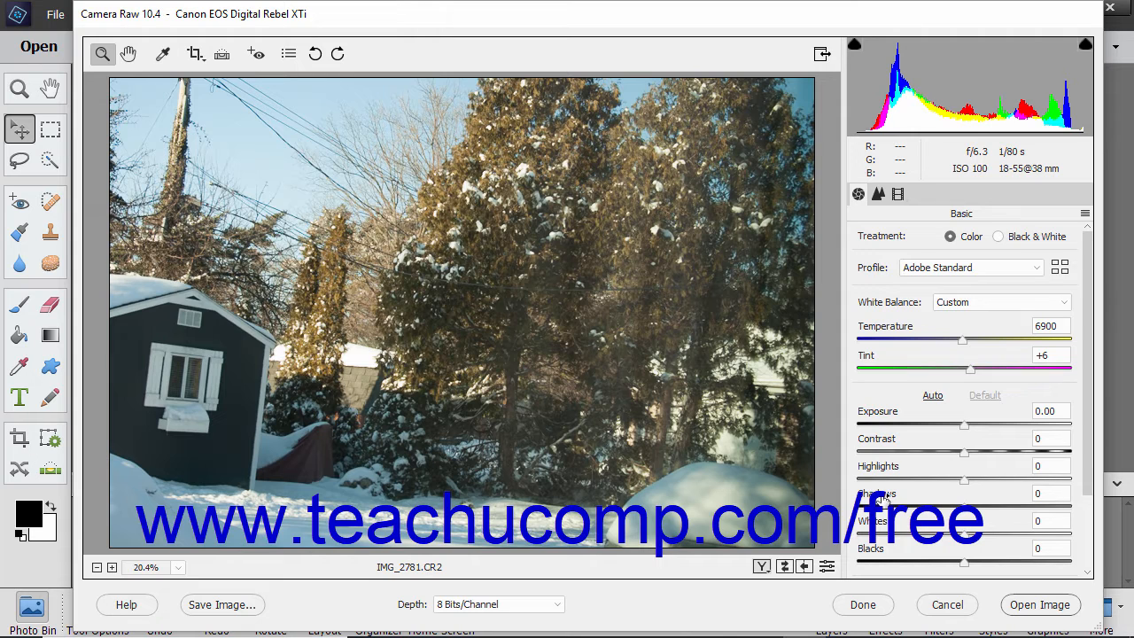
Set the photo's Blacks to -33 and its Clarity to +11.
click(874, 561)
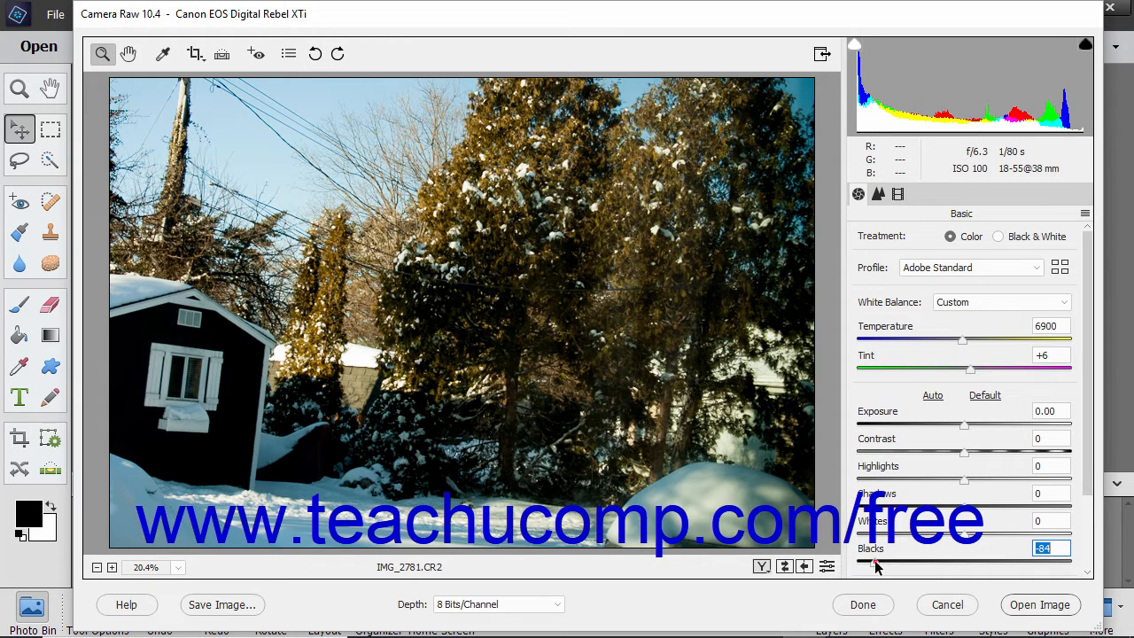
drag(874, 561, 931, 562)
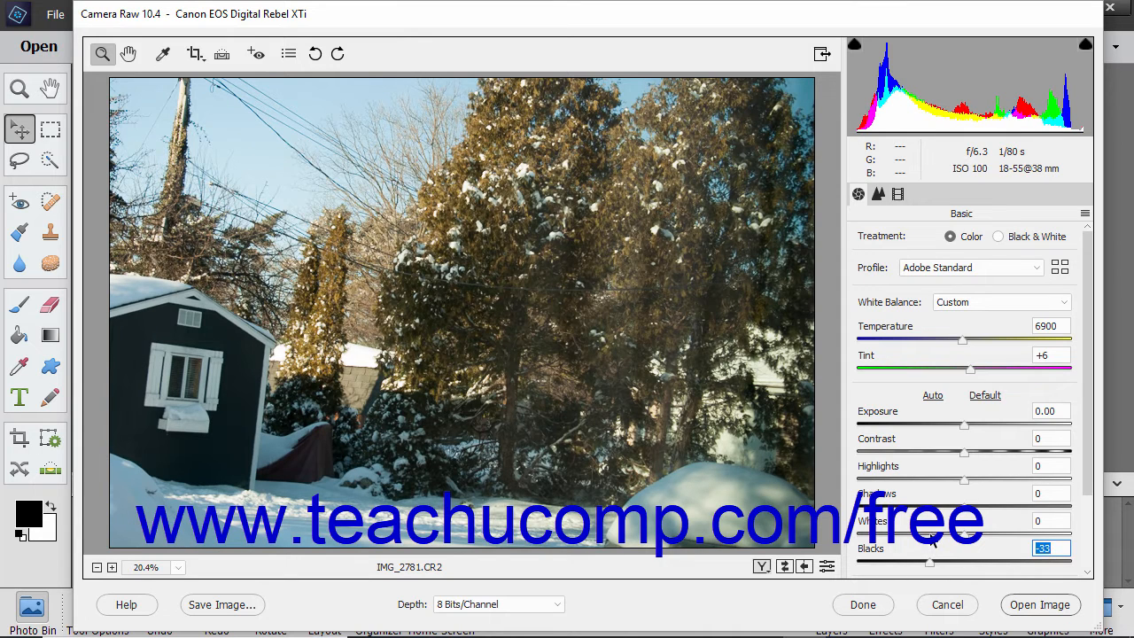
scroll(932, 538, down, 3)
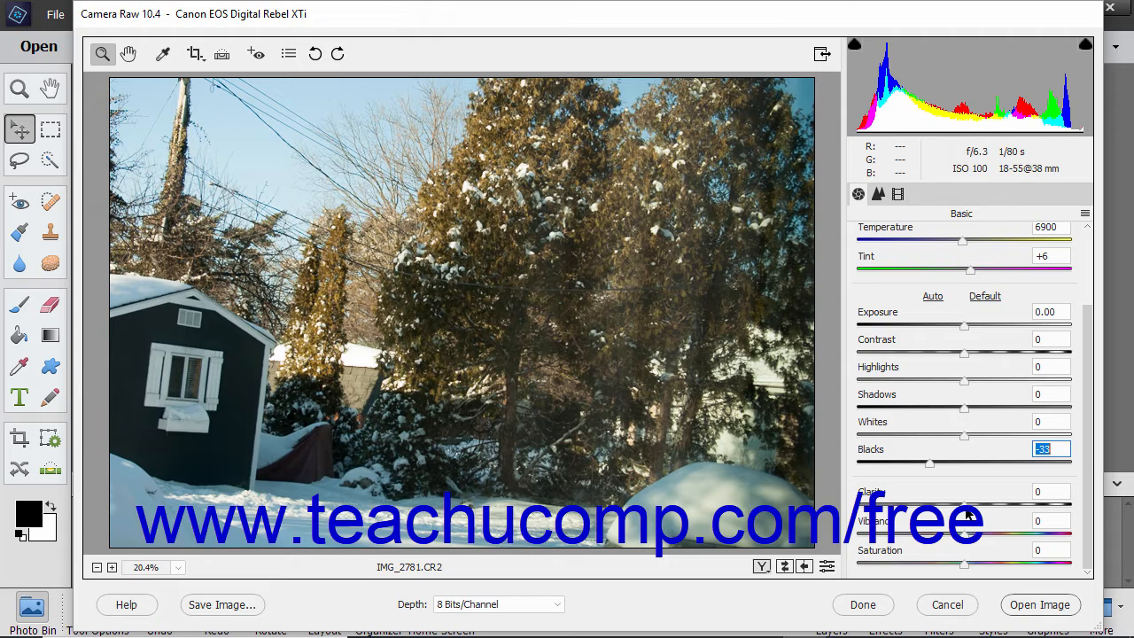
drag(965, 504, 979, 507)
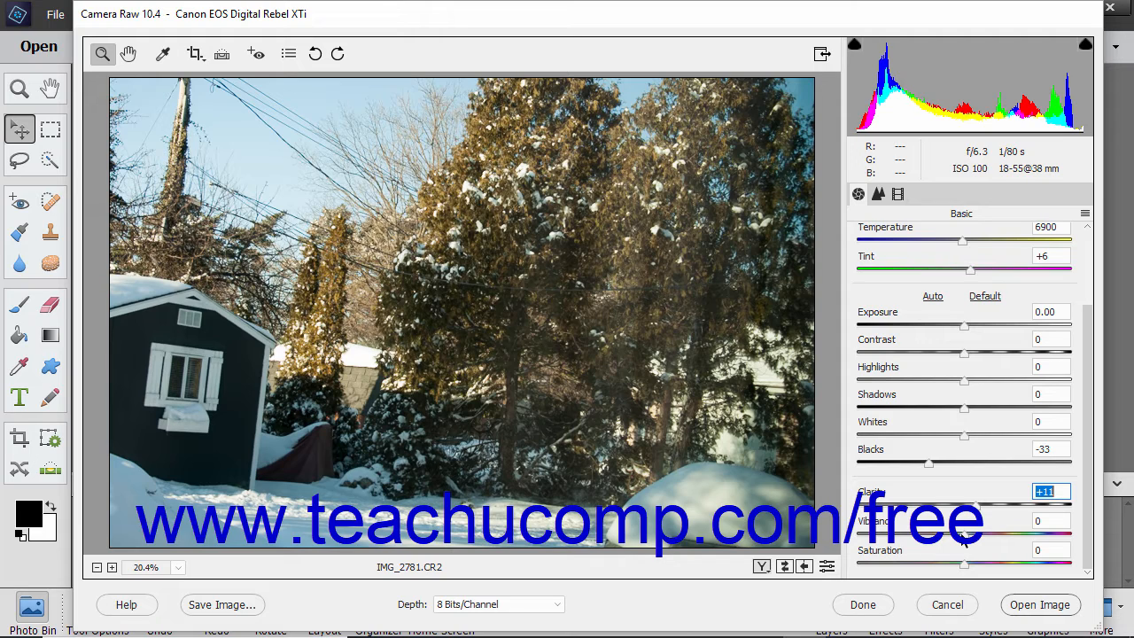
Set the photo's Vibrance to +33 and its Saturation to +10.
key(Tab)
text(33)
key(Return)
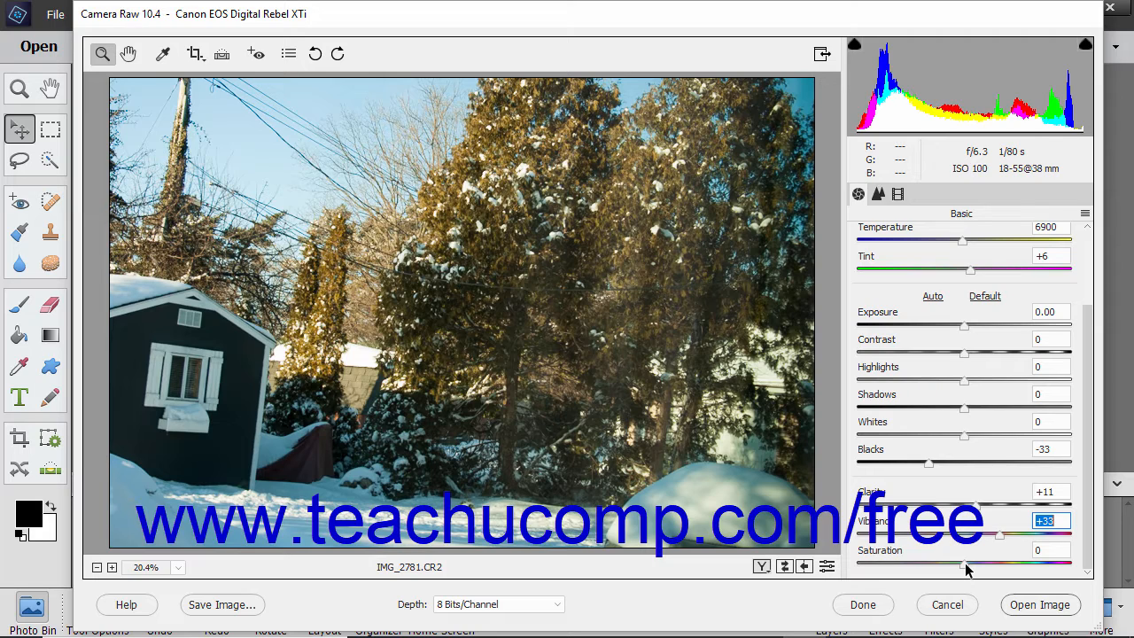
drag(966, 567, 978, 569)
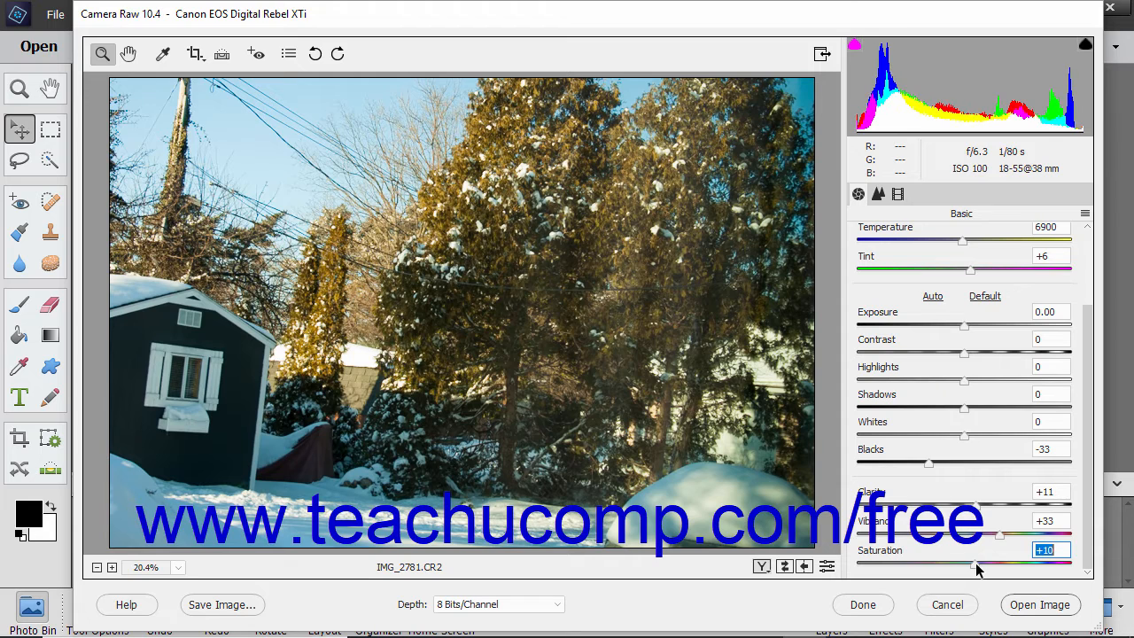